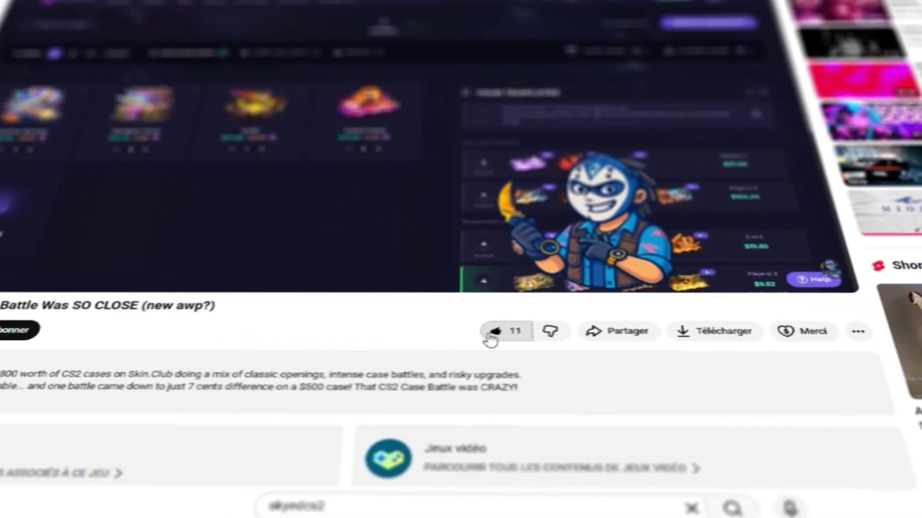
Subscribe to the channel and set its notification bell to Toutes for all uploads
left_click(54, 329)
left_click(57, 332)
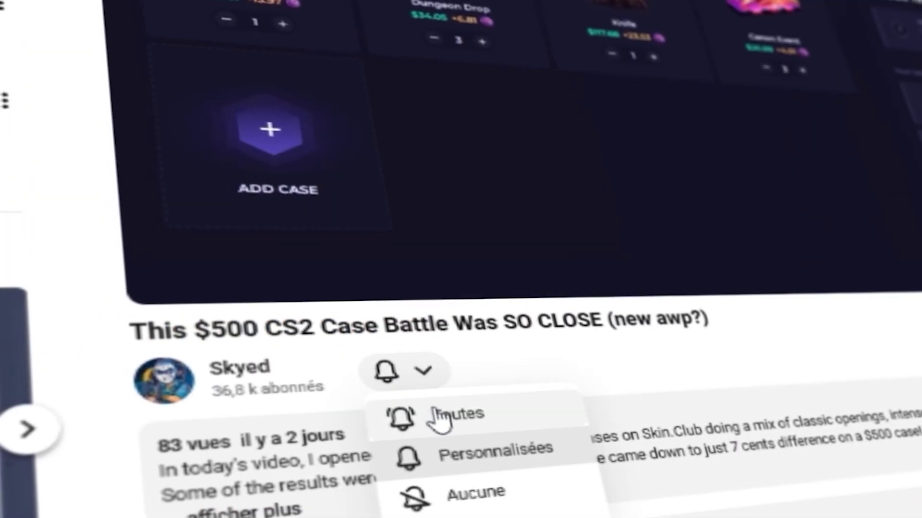
left_click(87, 362)
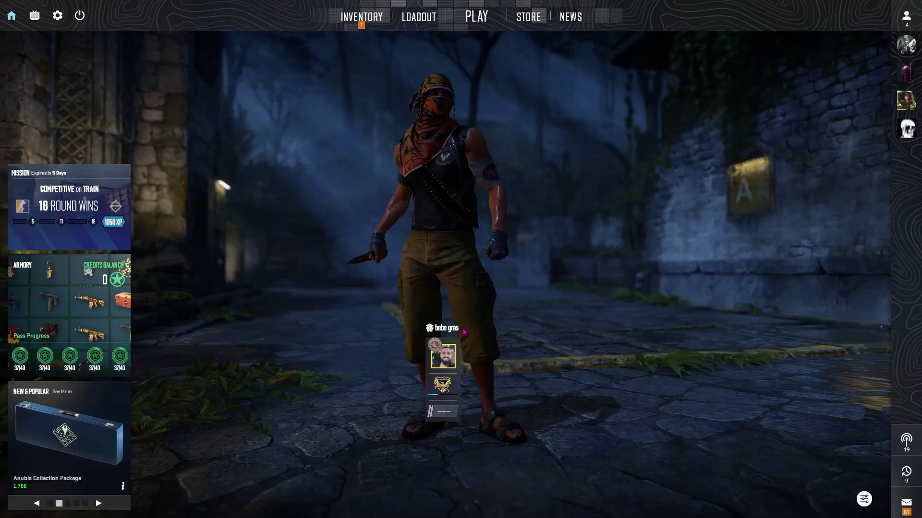
Open the game settings and push Brightness to its maximum, 133%
left_click(58, 18)
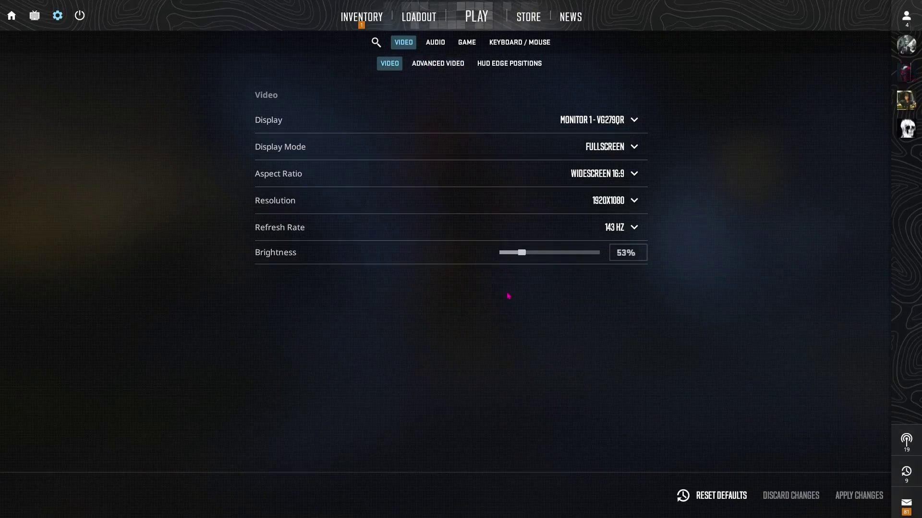
left_click_drag(511, 253, 608, 258)
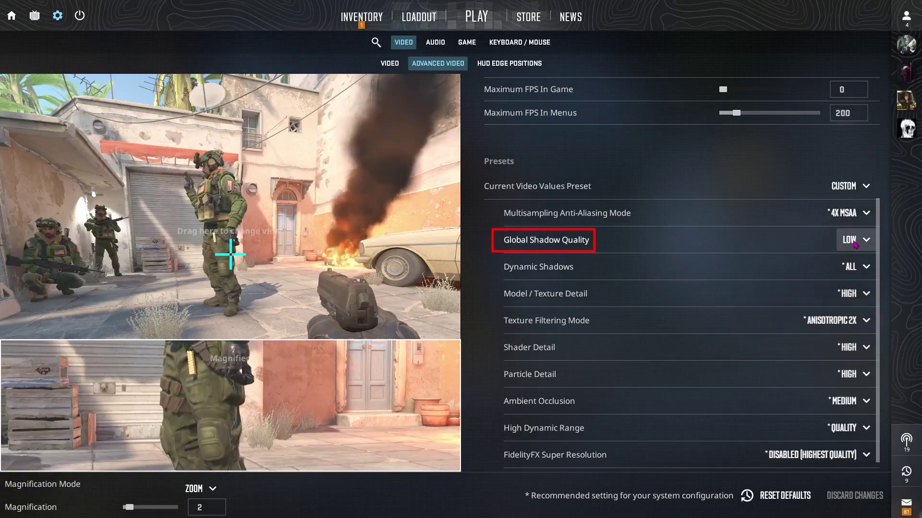
Set Global Shadow Quality High and Texture Filtering Anisotropic 8X, keeping Model/Texture and Shader Detail High
left_click(849, 244)
left_click(854, 297)
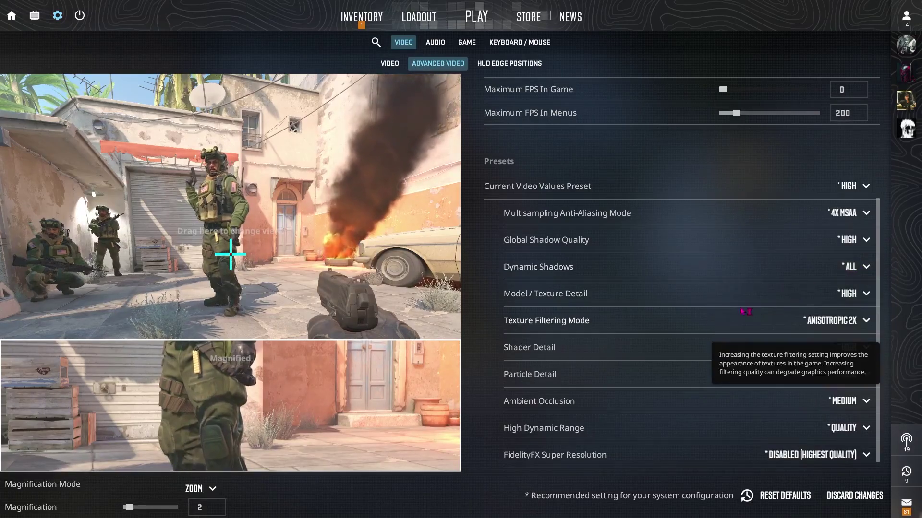
scroll(829, 293, "down", 1)
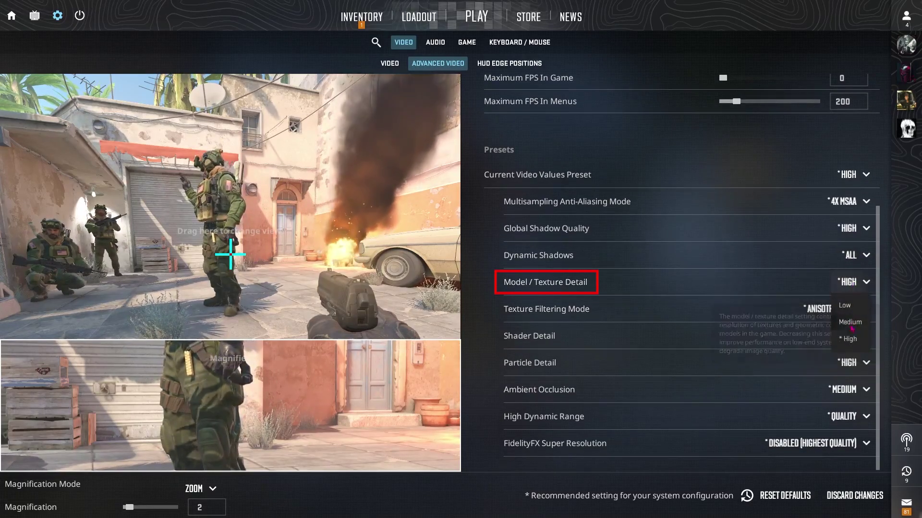
left_click(850, 340)
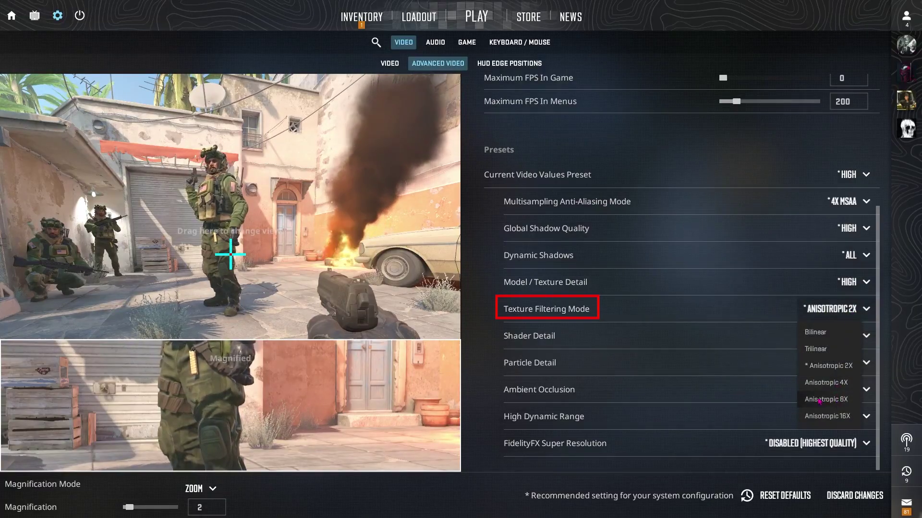
left_click(834, 401)
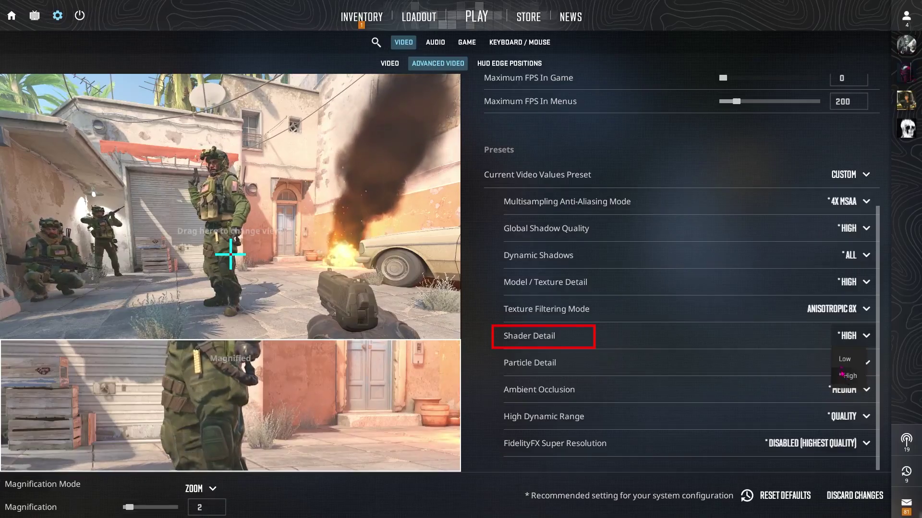
left_click(843, 375)
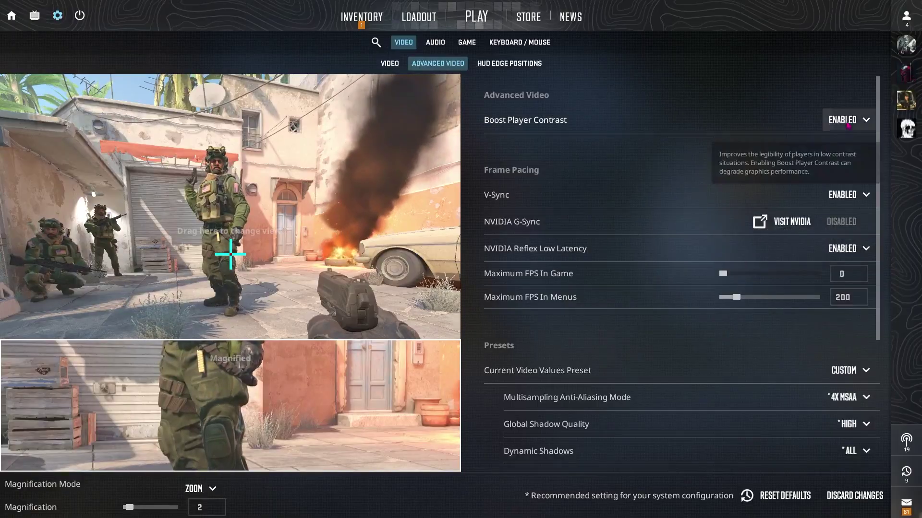
Check Boost Player Contrast and NVIDIA Reflex (Enabled + Boost), keeping Ambient Occlusion at Medium
left_click(846, 120)
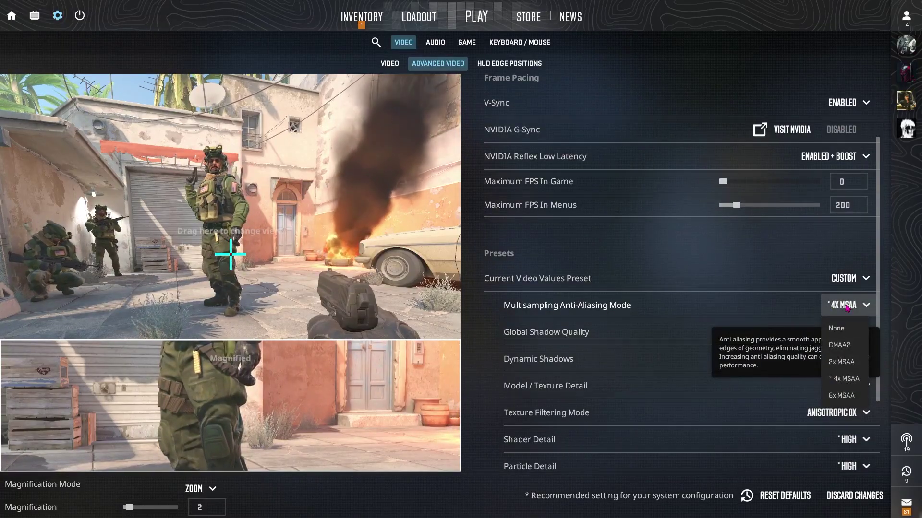
scroll(751, 262, "up", 2)
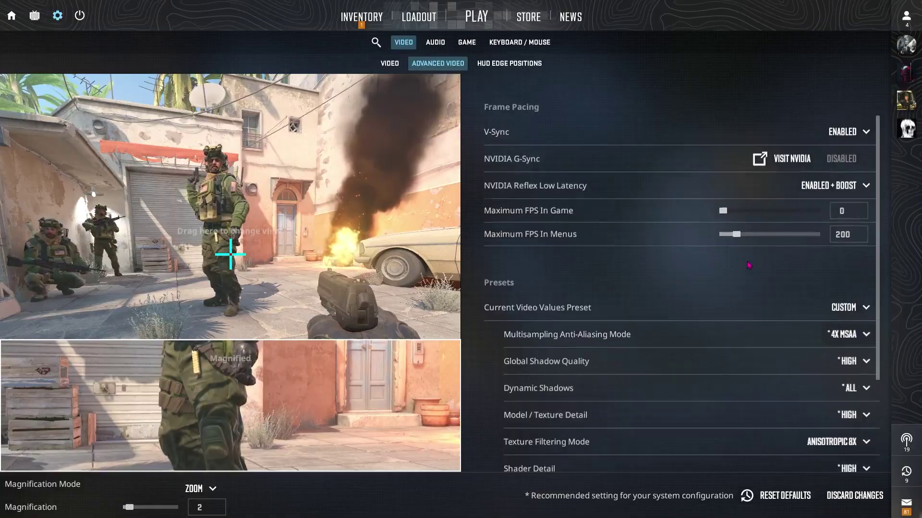
mouse_move(547, 257)
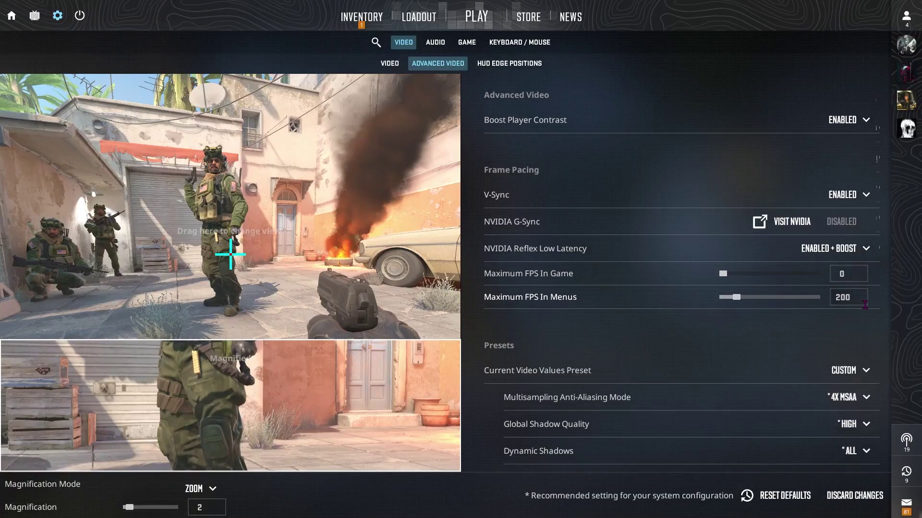
mouse_move(864, 305)
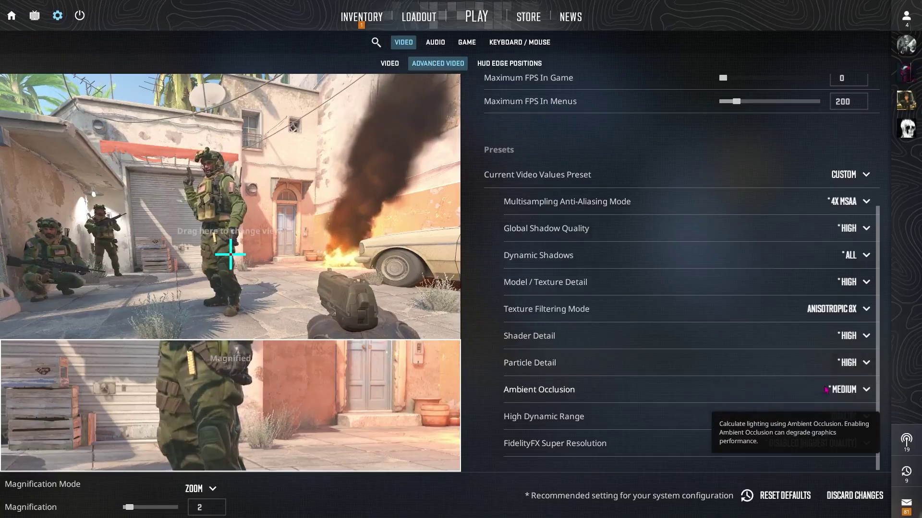
left_click(845, 389)
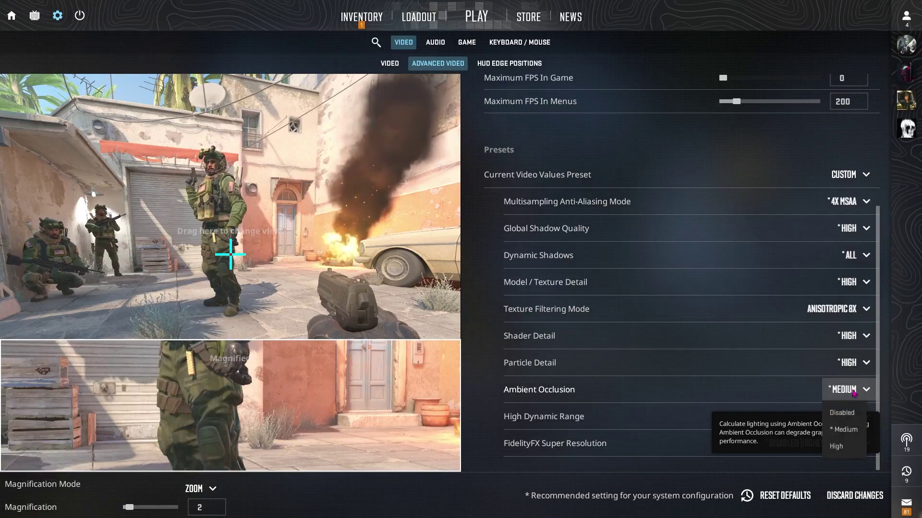
left_click(847, 431)
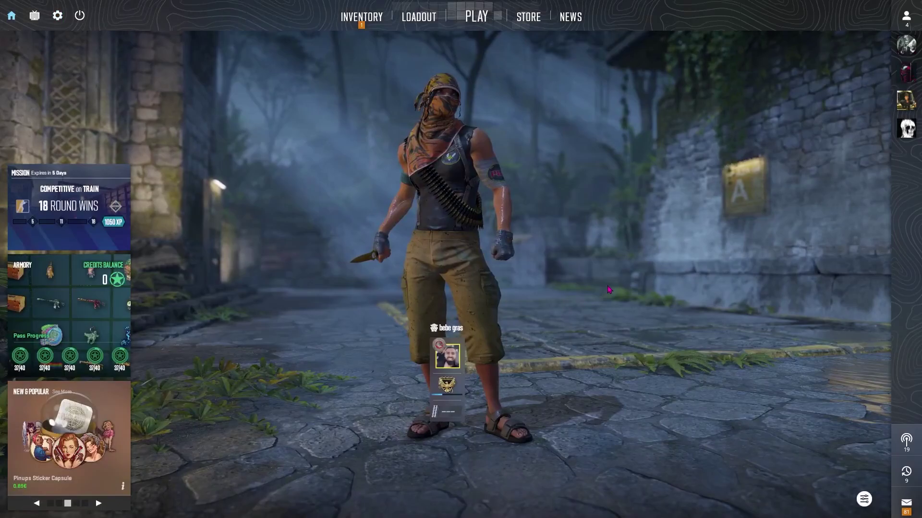
Run r_fullscreen_gamma 2.7 in the console, then hide it to see the brighter scene
key("grave")
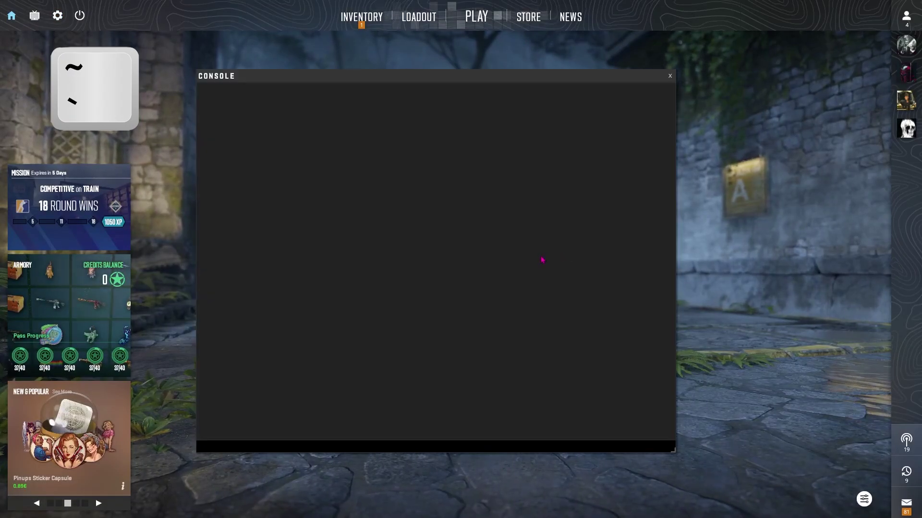
left_click_drag(352, 78, 360, 70)
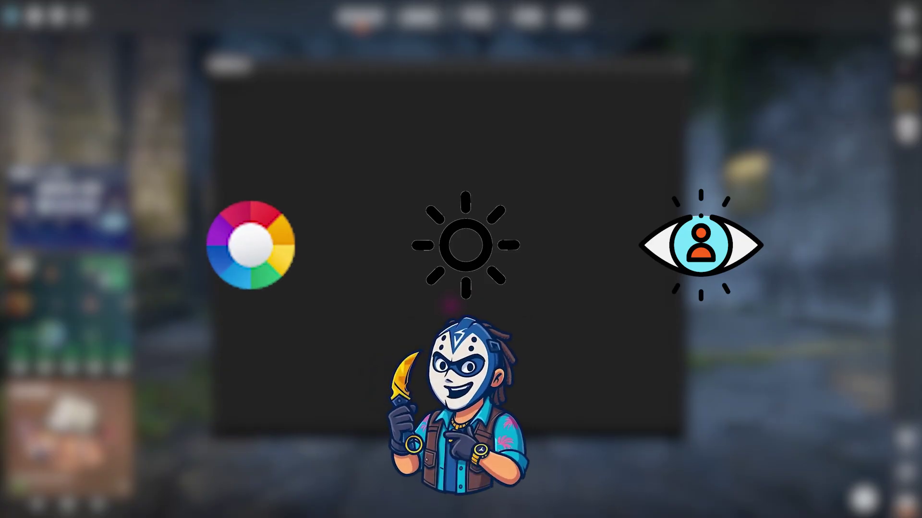
type("r_full")
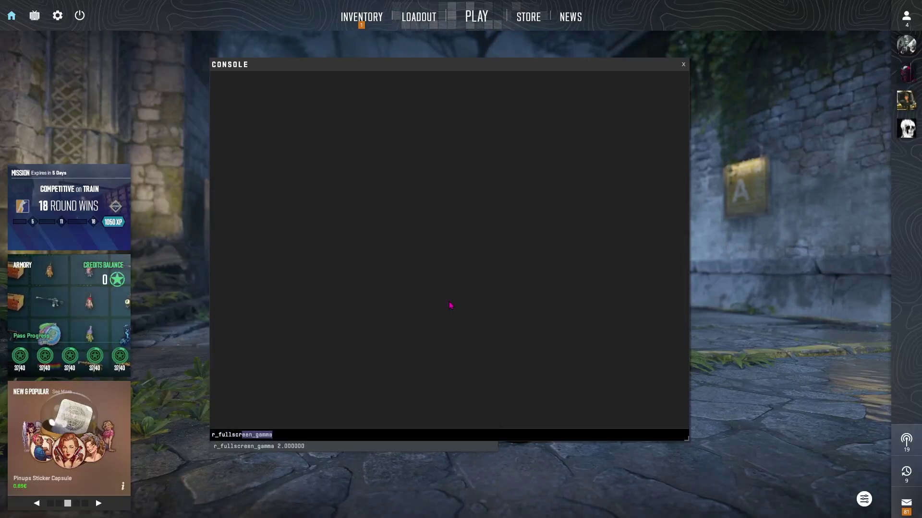
type("screen_gamma")
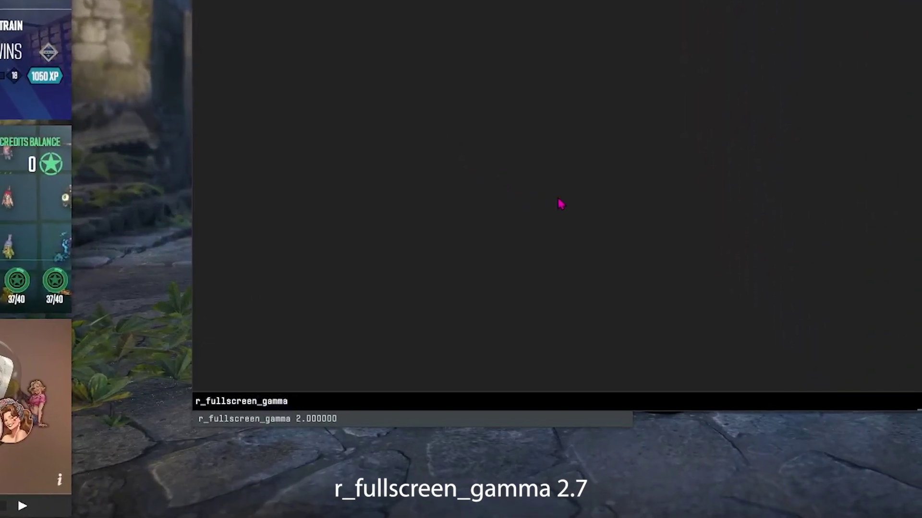
type(" 2.")
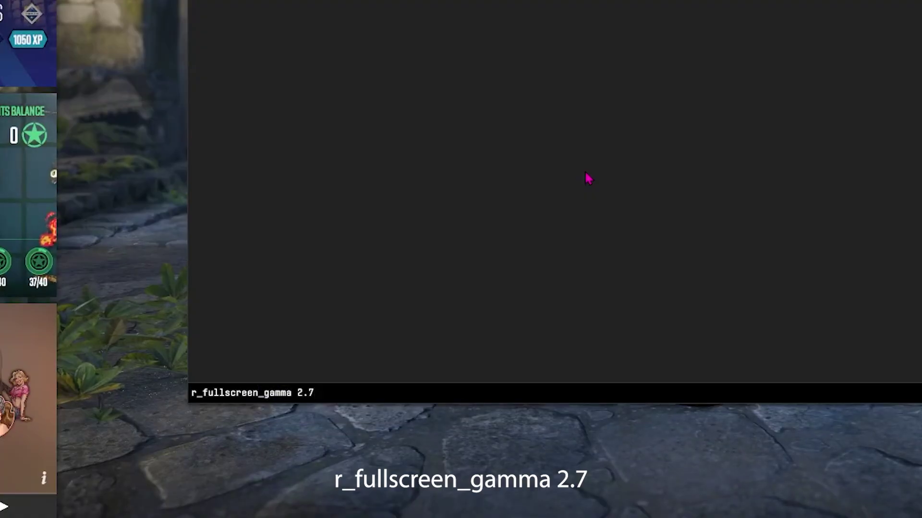
type("7")
key("Return")
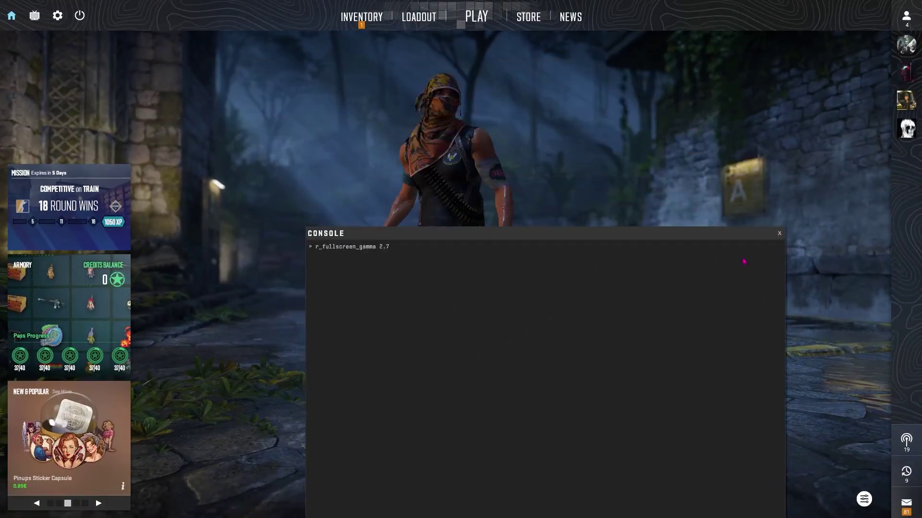
key("grave")
key("grave")
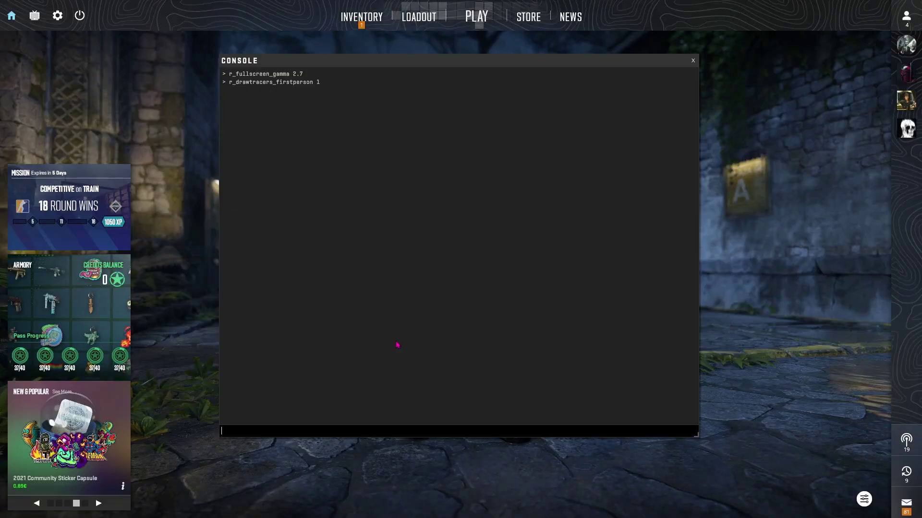
Enter an r_show_build_info command in the console, fixing a typo
type("r_showbui")
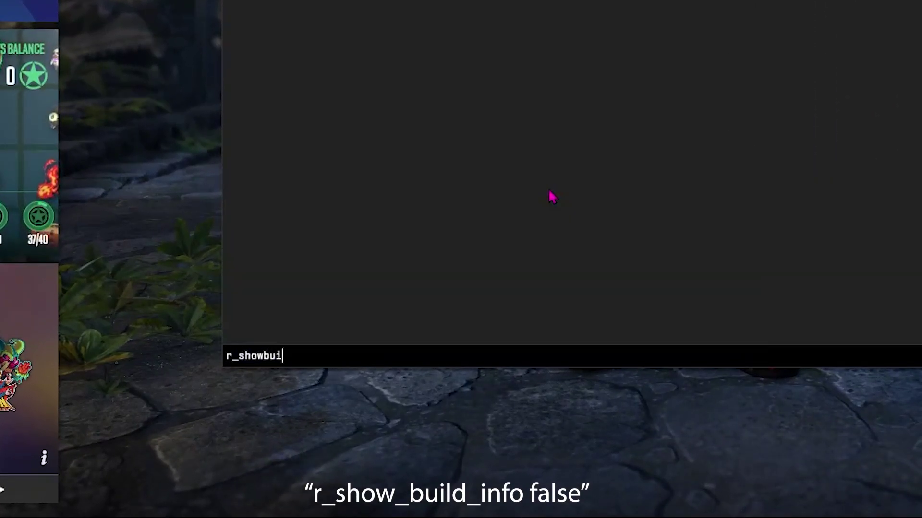
key("BackSpace")
key("BackSpace")
key("BackSpace")
type("_bu")
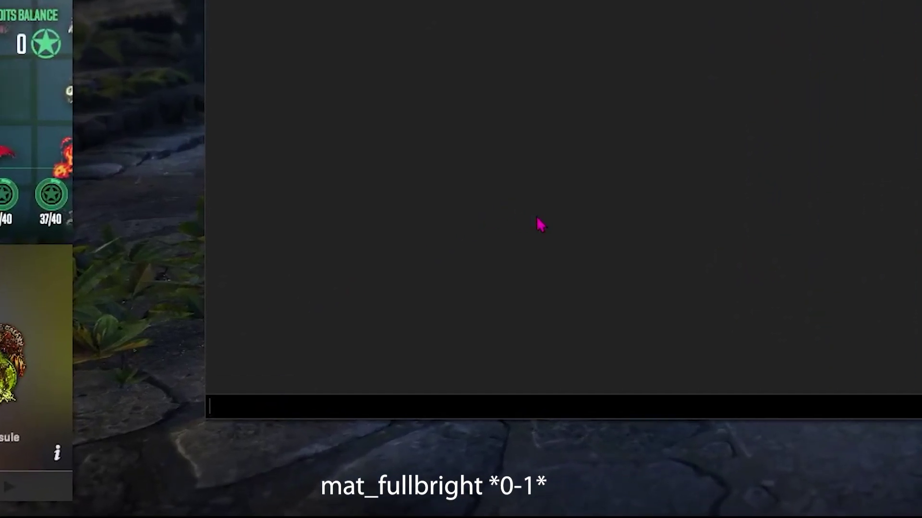
Run mat_fullbright 1 to fully light the menu scene, then reposition the console
type("m")
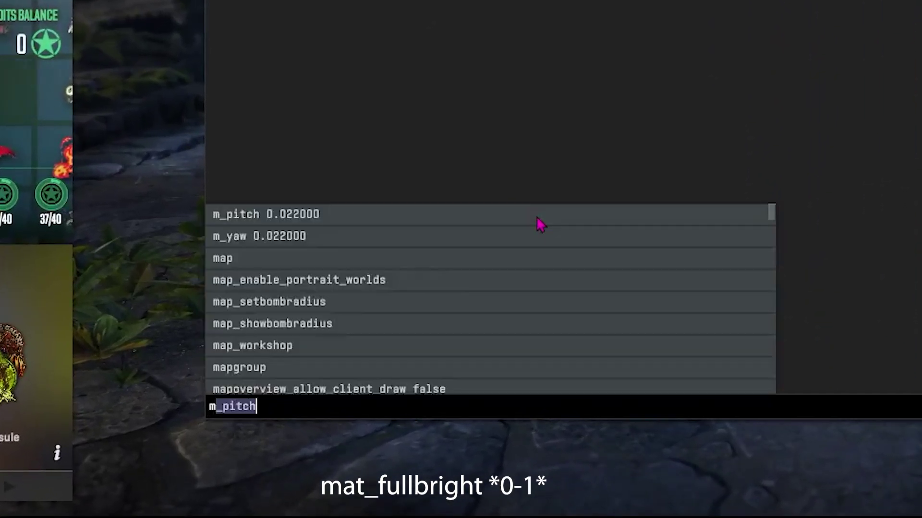
type("at_fullbright 1")
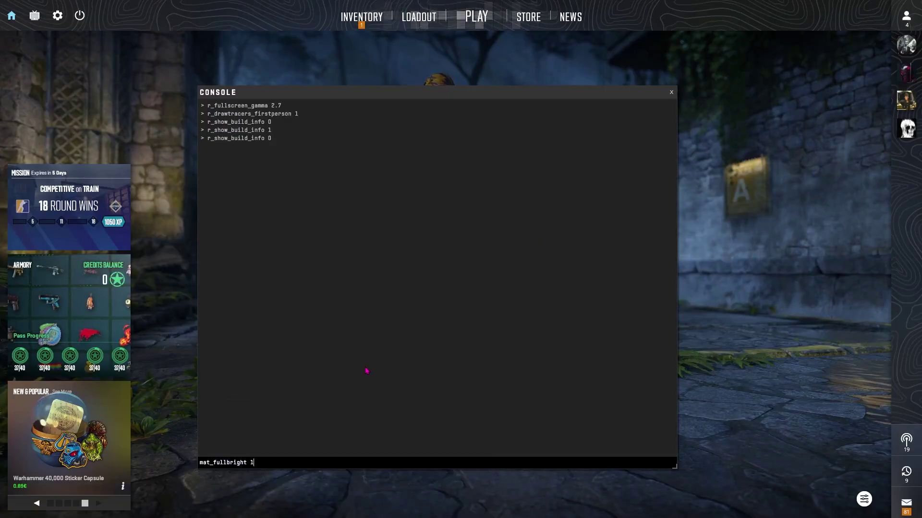
key("Return")
left_click_drag(438, 94, 501, 93)
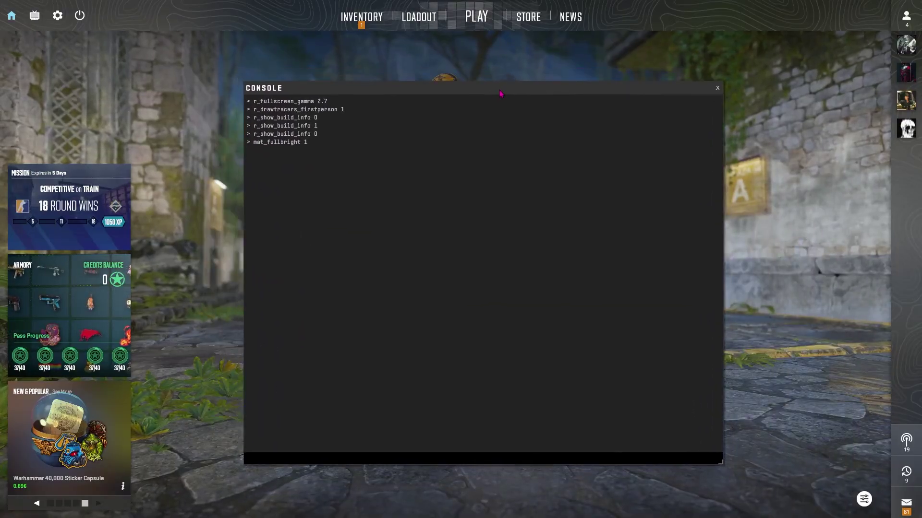
left_click(340, 454)
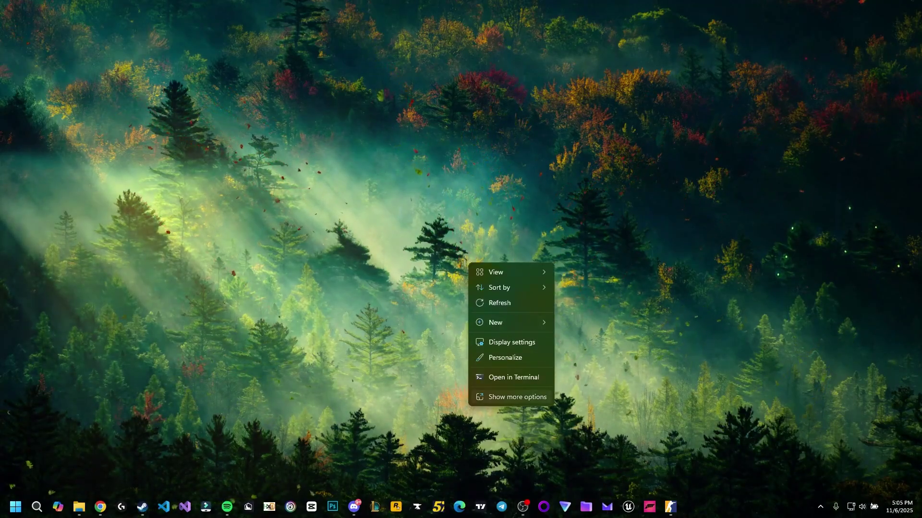
Open NVIDIA Control Panel on the Adjust desktop color settings page
left_click(517, 397)
key("Escape")
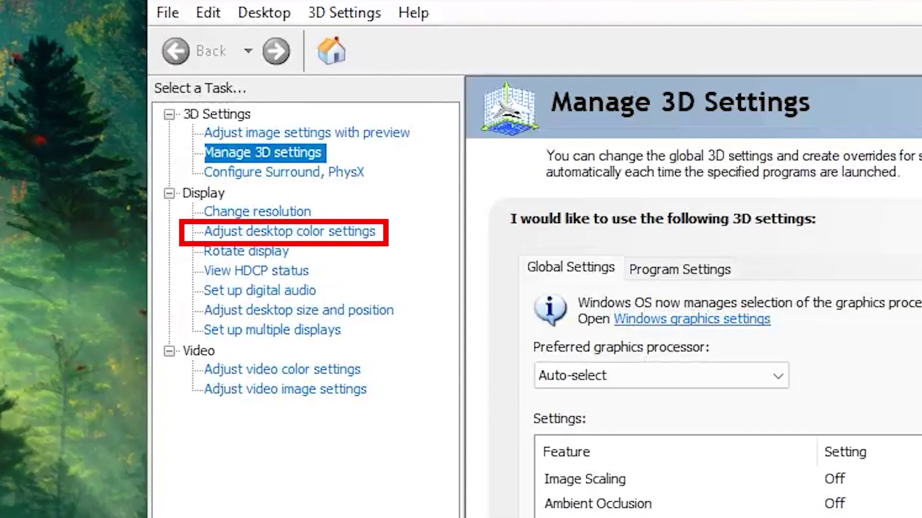
left_click(289, 231)
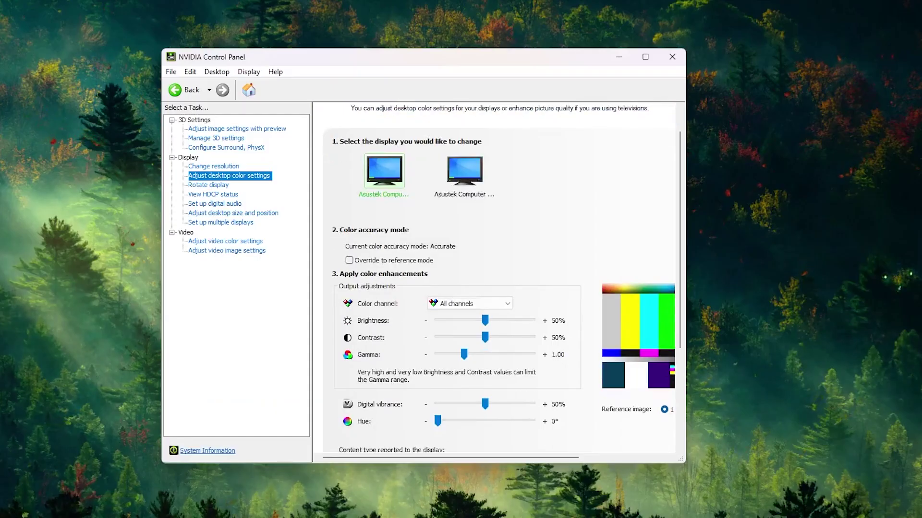
Raise the desktop digital vibrance to 70%
scroll(499, 279, "down", 3)
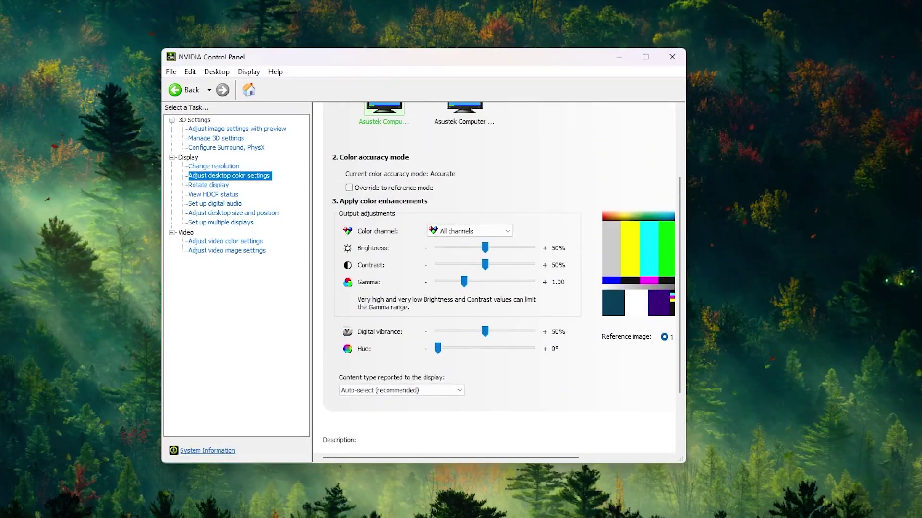
scroll(500, 278, "up", 3)
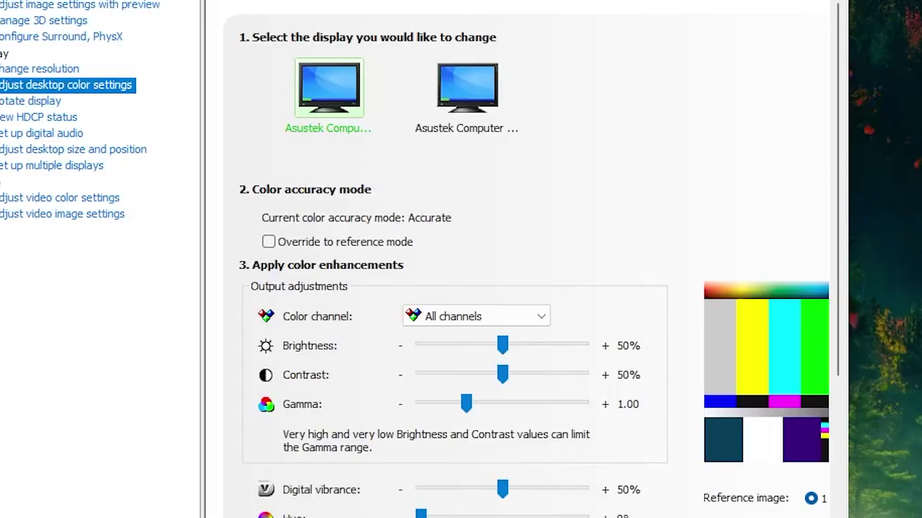
scroll(571, 259, "down", 2)
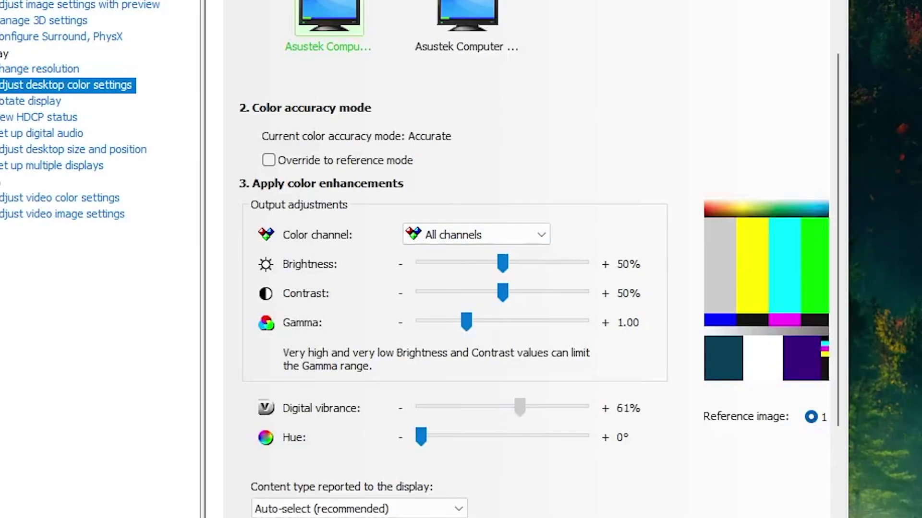
left_click_drag(548, 407, 534, 407)
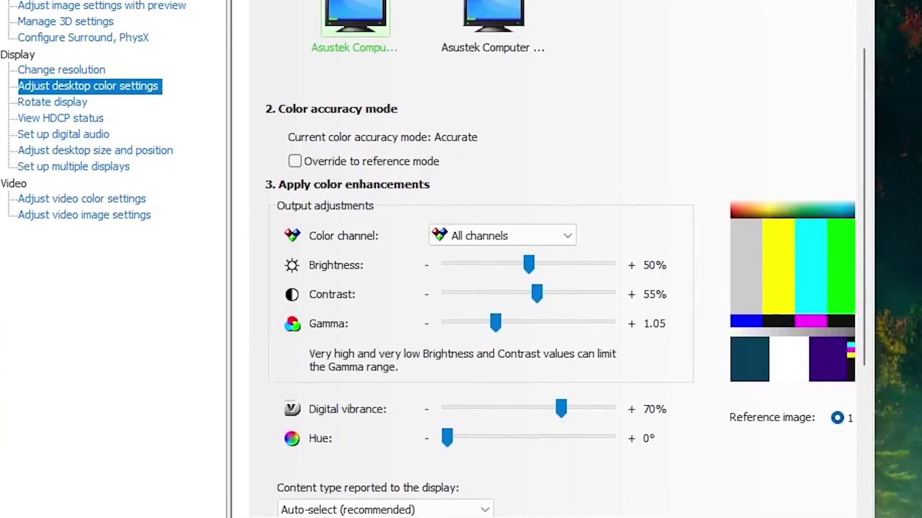
Go to Manage 3D settings' Program Settings with Counter-strike 2 (cs2.exe) selected
left_click(65, 21)
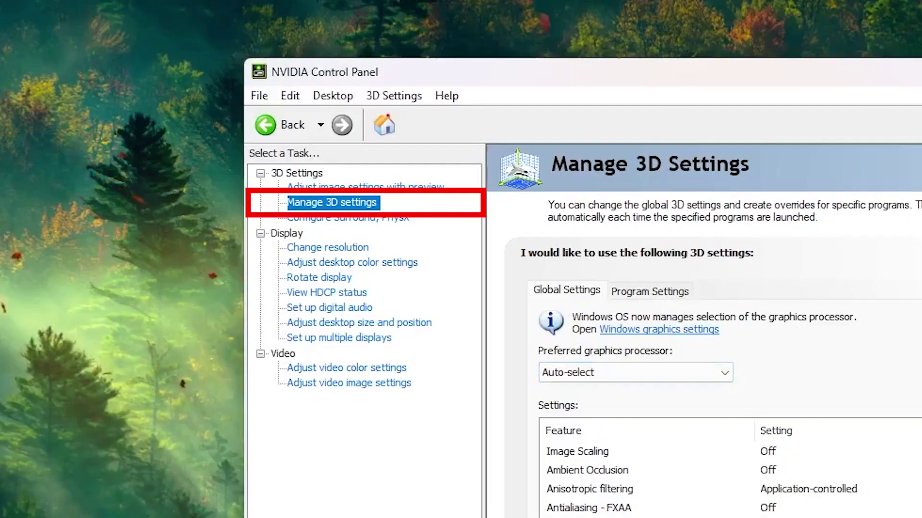
left_click(434, 171)
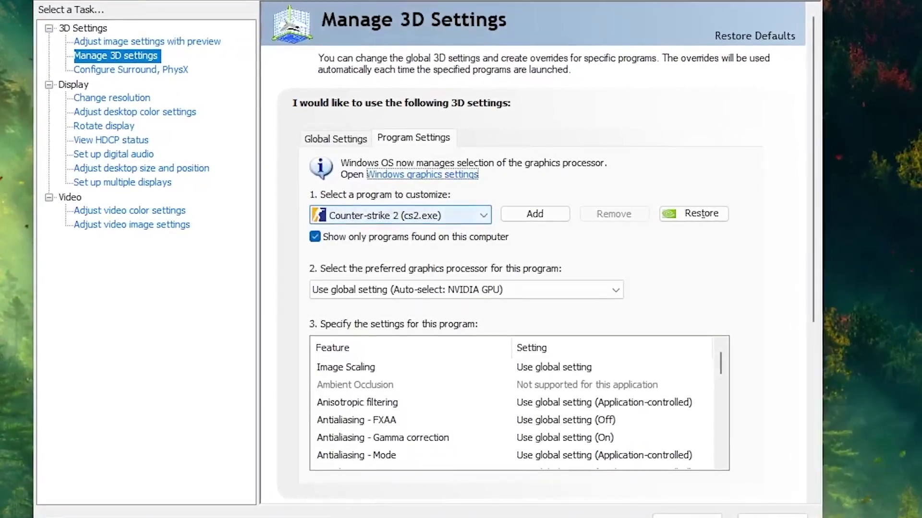
key("alt+Down")
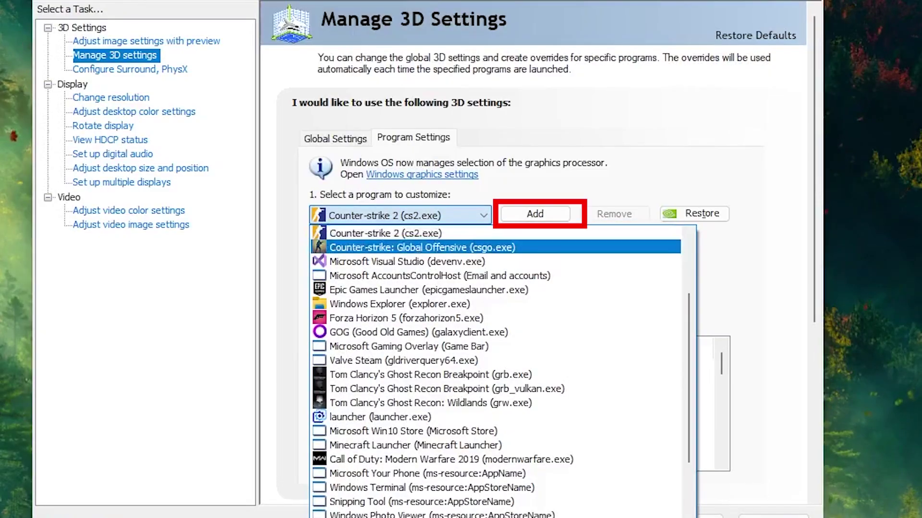
key("Escape")
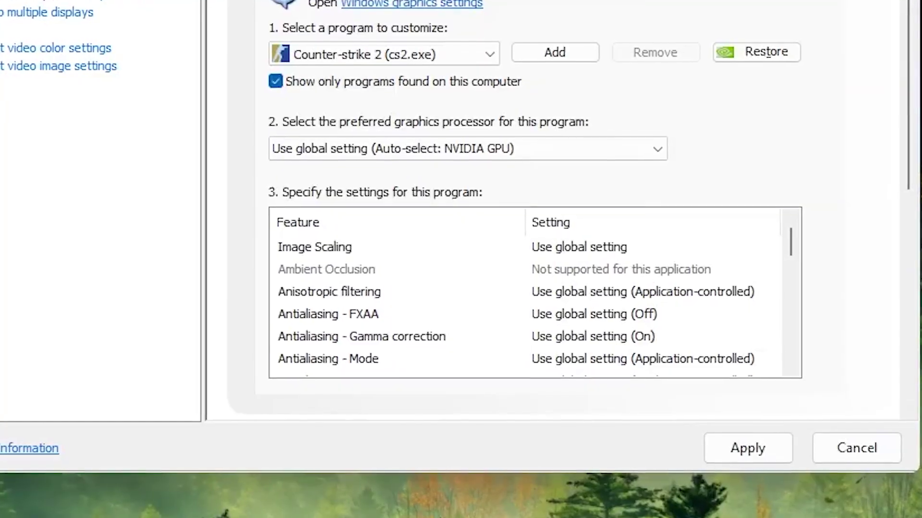
Set Counter-strike 2's Anisotropic filtering to 8x and Low Latency Mode to Ultra
left_click(570, 378)
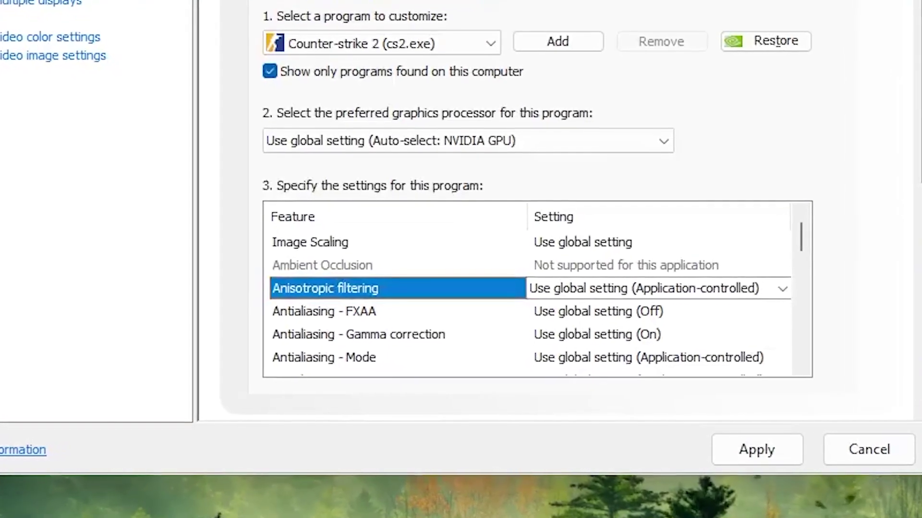
left_click(569, 378)
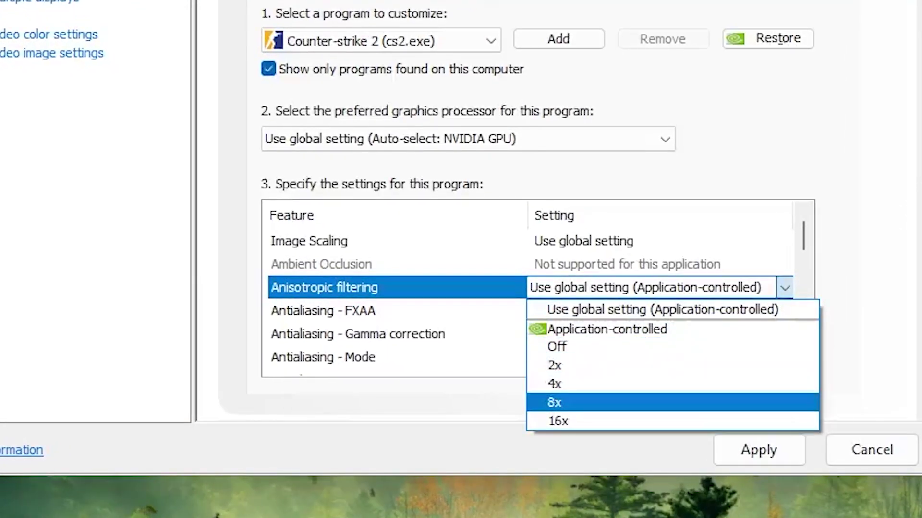
left_click(554, 402)
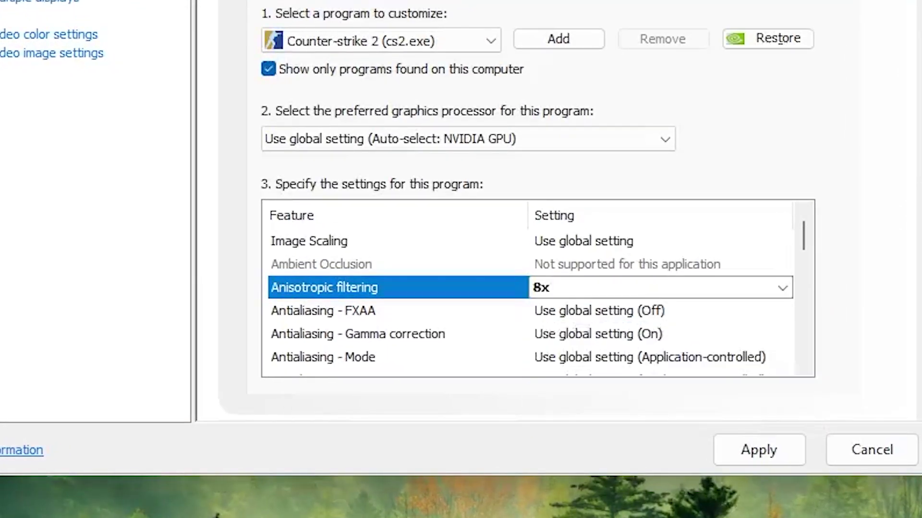
scroll(528, 297, "down", 4)
left_click(322, 241)
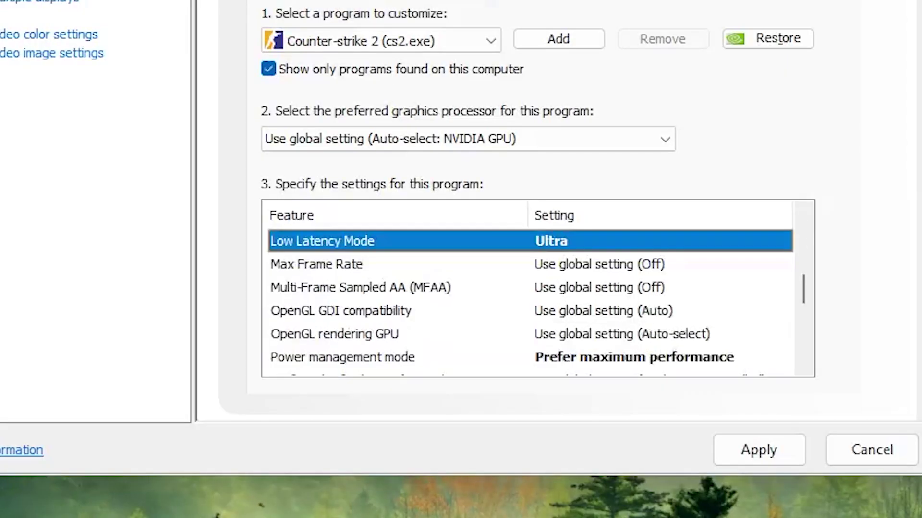
left_click(551, 241)
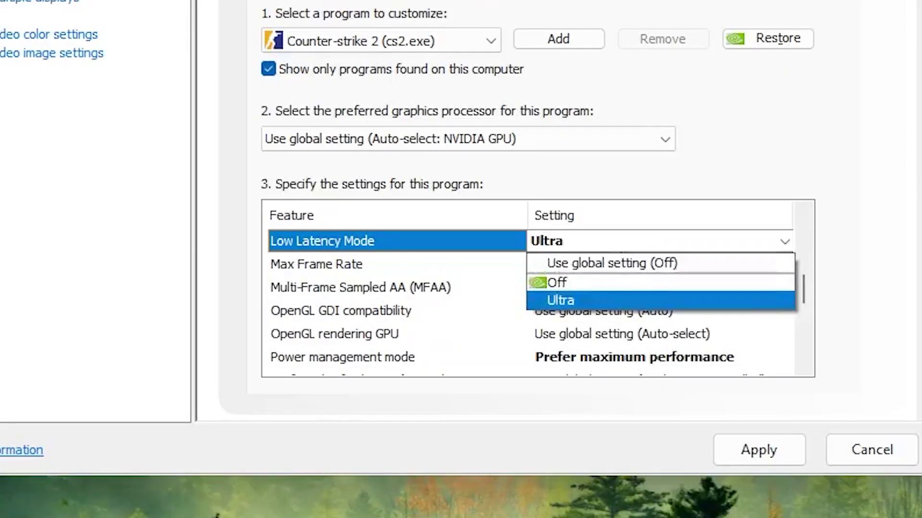
scroll(528, 297, "down", 3)
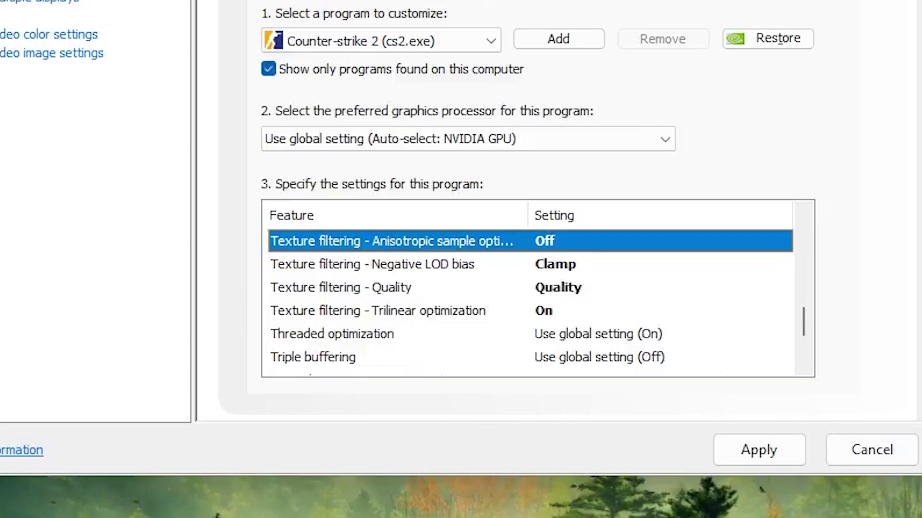
left_click(557, 287)
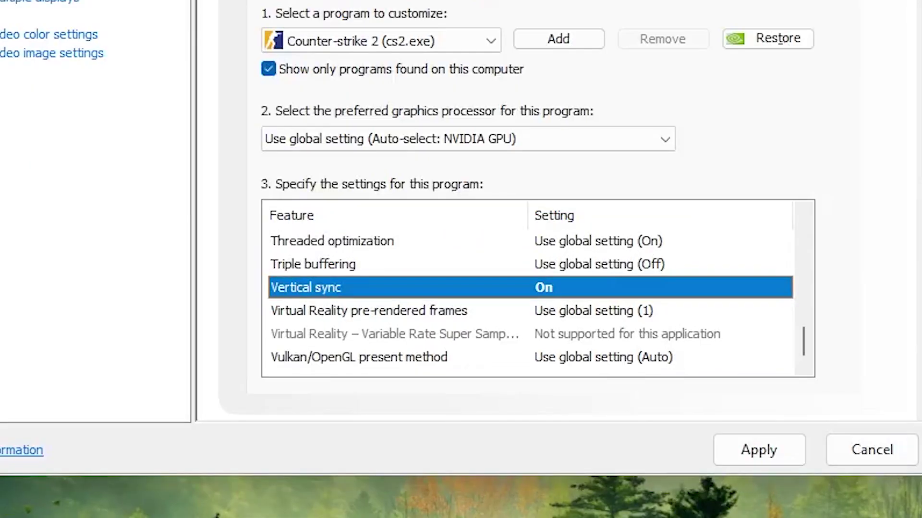
Set Counter-strike 2's Vertical sync to Off, with Texture filtering - Quality at Performance
left_click(544, 287)
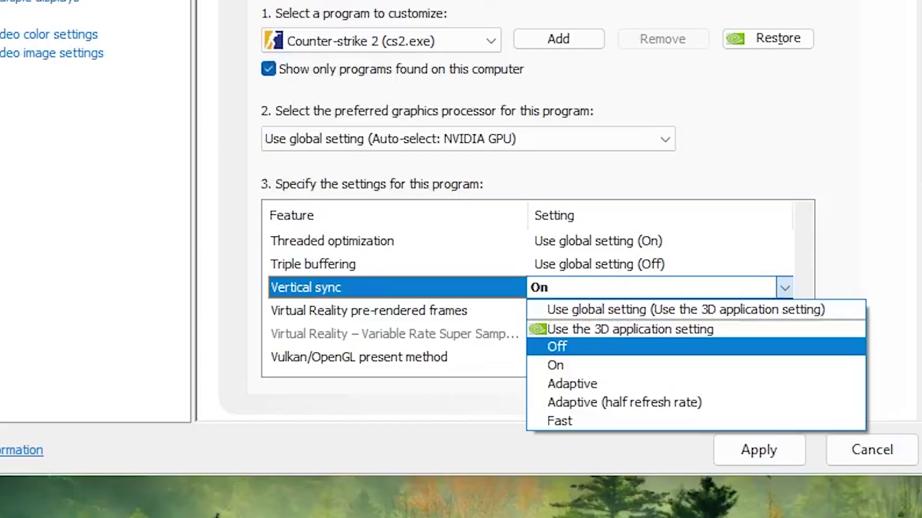
key("Up")
key("Down")
key("Return")
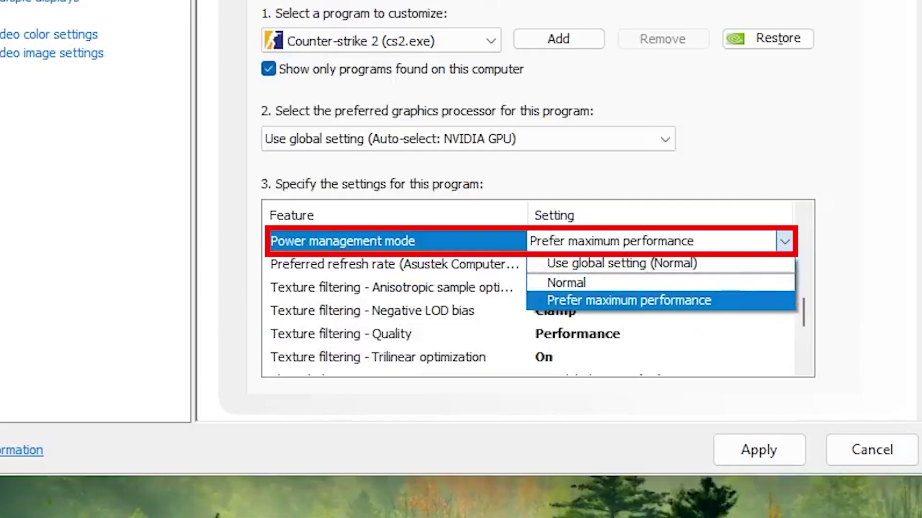
Confirm Prefer maximum performance as Counter-strike 2's power management mode
key("Return")
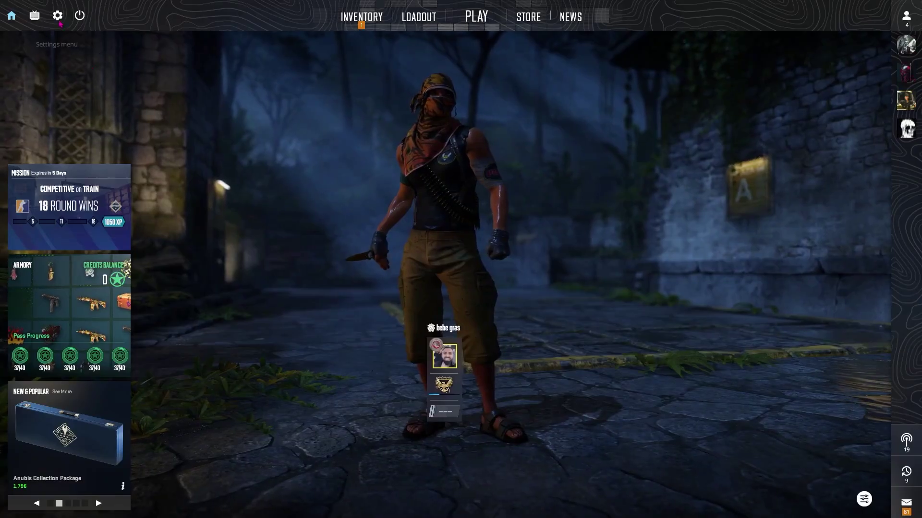
Open Counter-Strike 2's Video settings from the main-menu gear icon
left_click(58, 22)
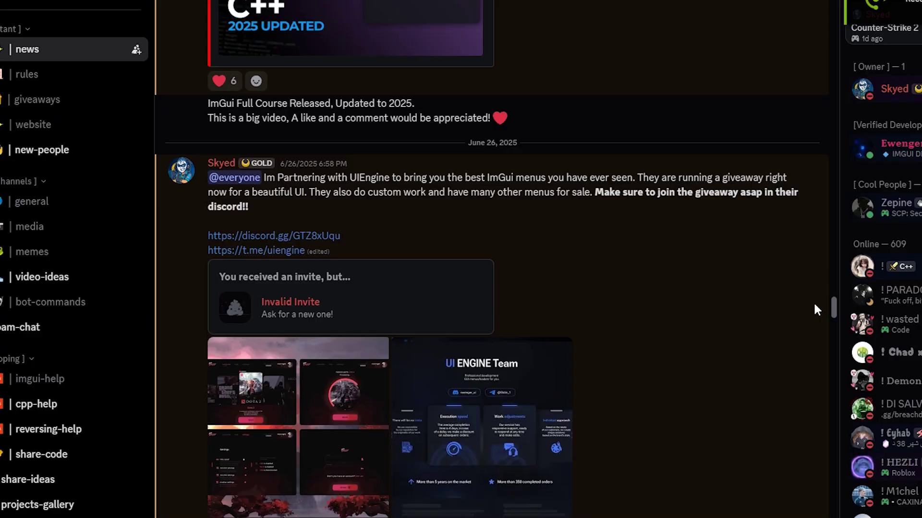
Scroll the Discord news channel down to the August 2025 CS2 update and Overwatch video posts
scroll(813, 302, "down", 15)
scroll(805, 384, "down", 15)
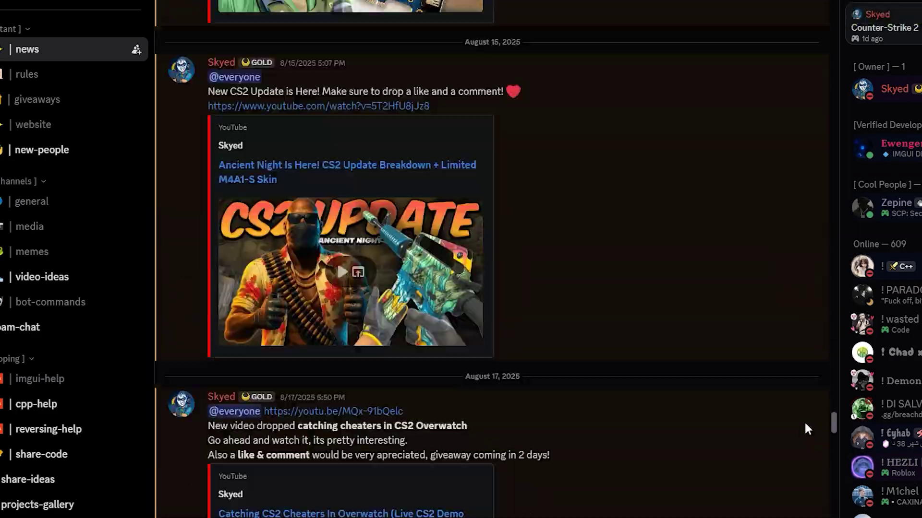